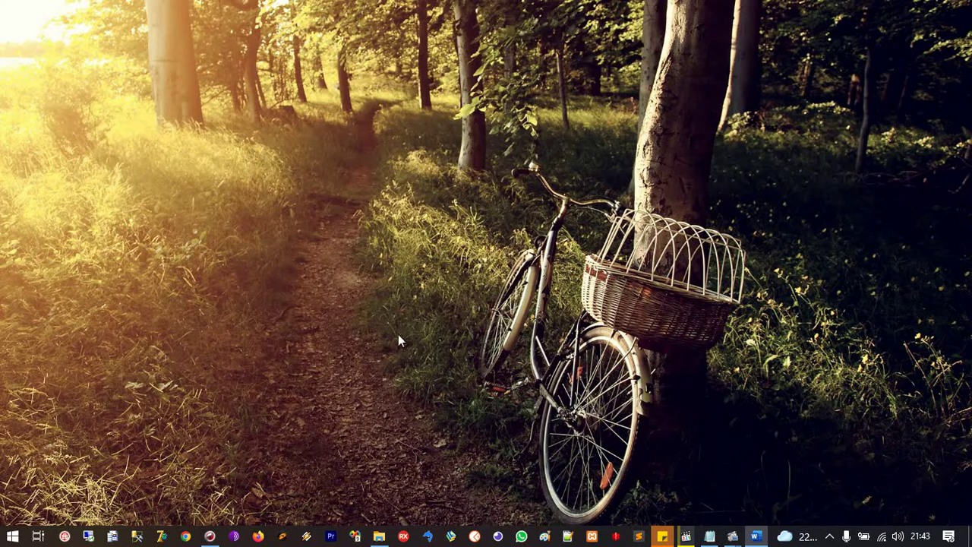
# Step: Switch to SQL Server Management Studio, connect to the Database Engine with Windows Authentication and expand the Databases folder
pyautogui.click(137, 537)
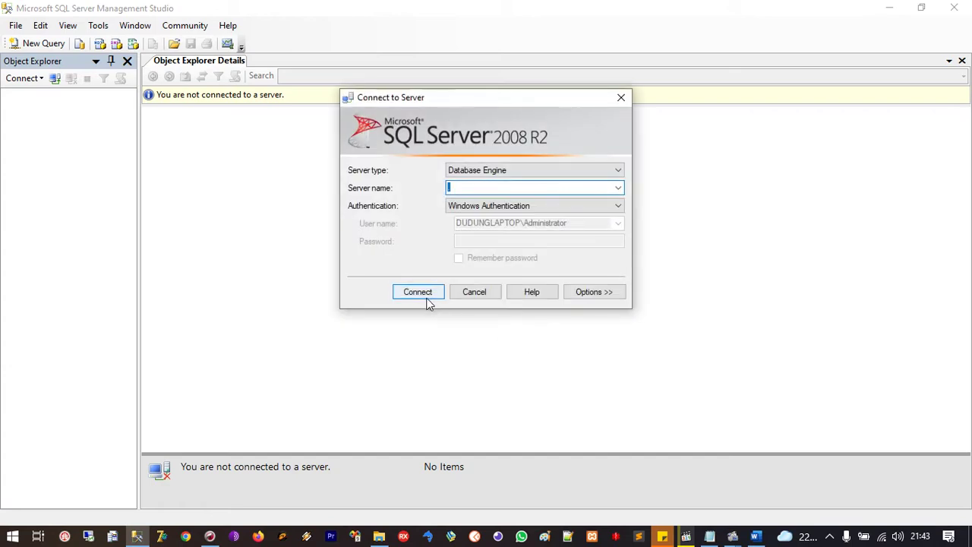
pyautogui.click(426, 295)
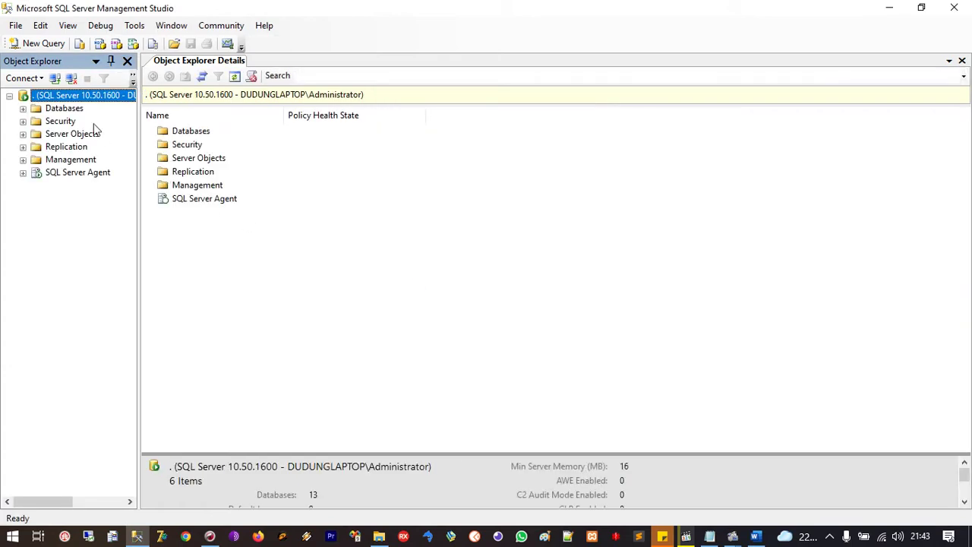
pyautogui.doubleClick(72, 111)
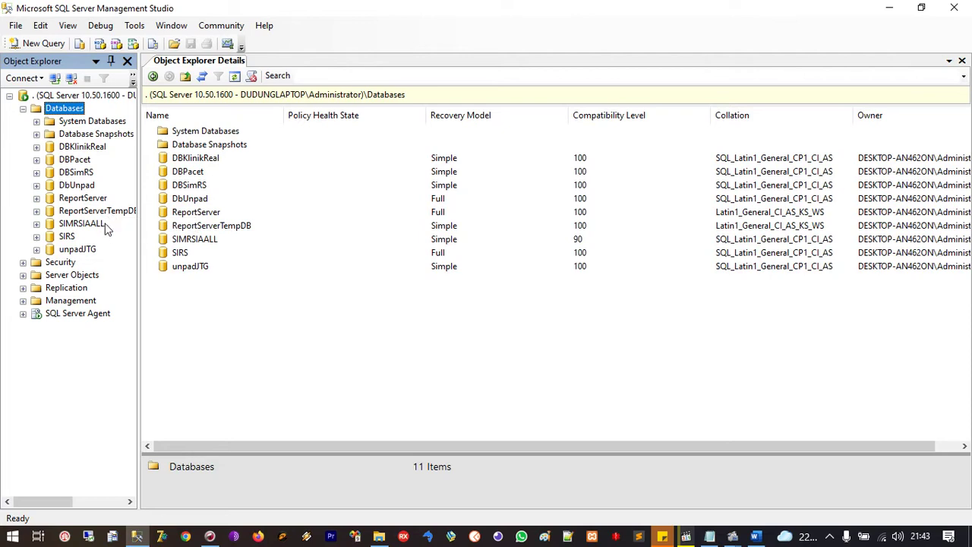
# Step: Open the backup settings for the DBKlinikReal database and remove the existing backup destination
pyautogui.rightClick(89, 148)
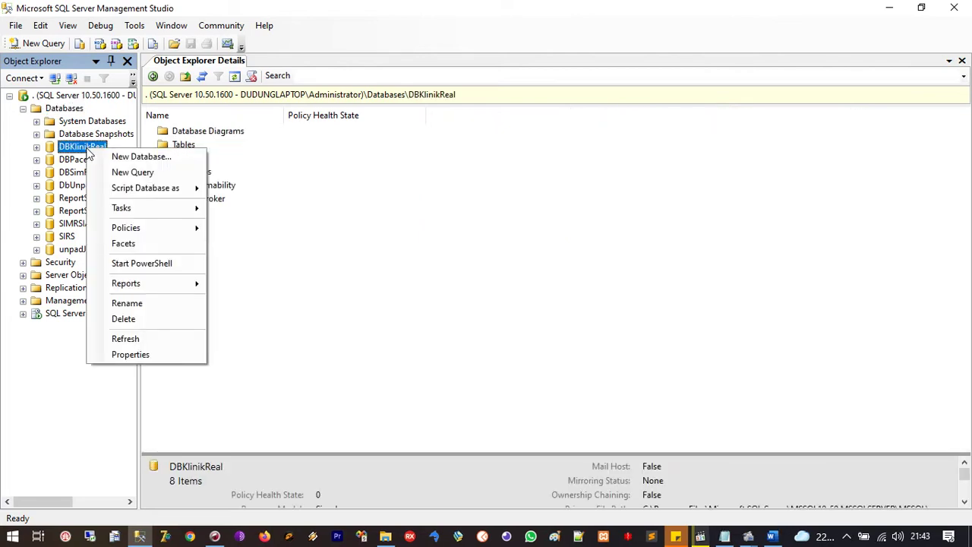
pyautogui.moveTo(133, 209)
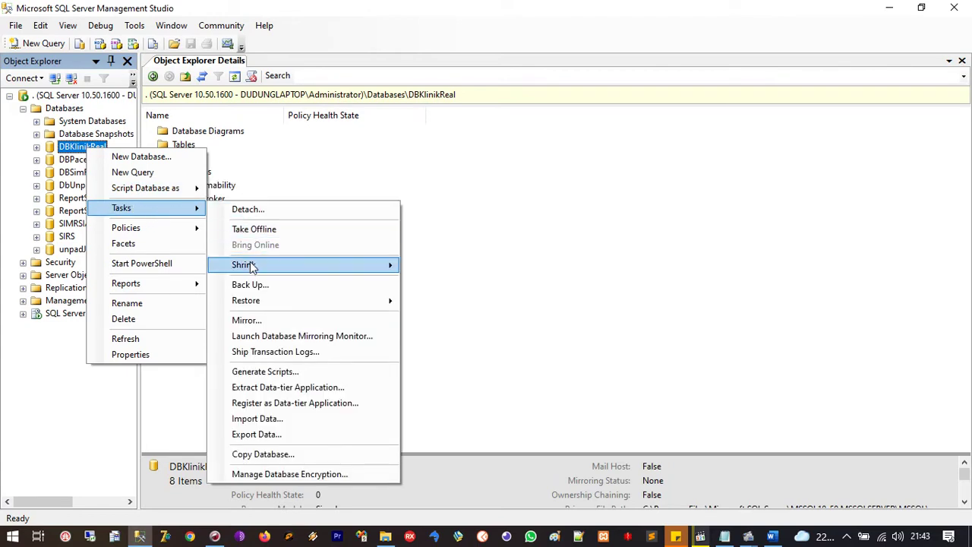
pyautogui.click(251, 285)
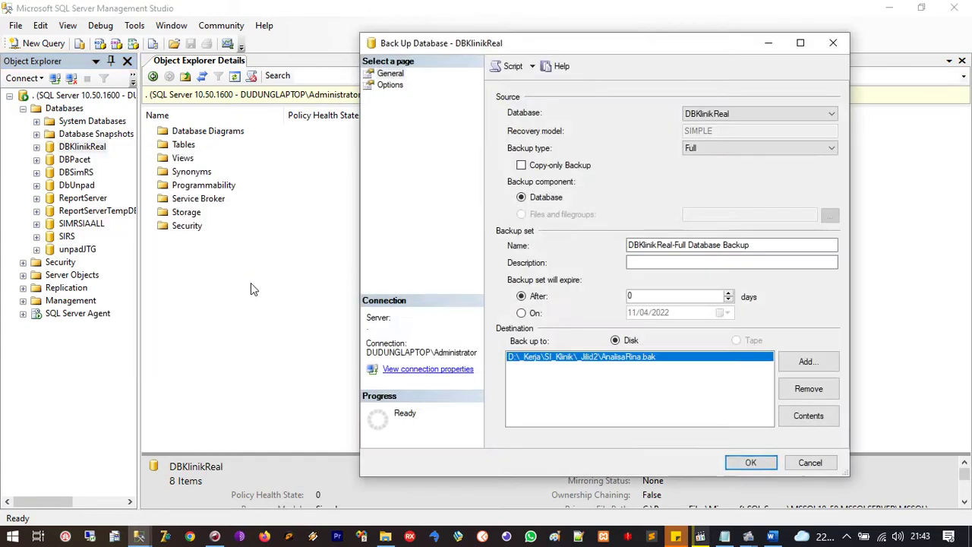
pyautogui.moveTo(645, 44); pyautogui.dragTo(466, 44)
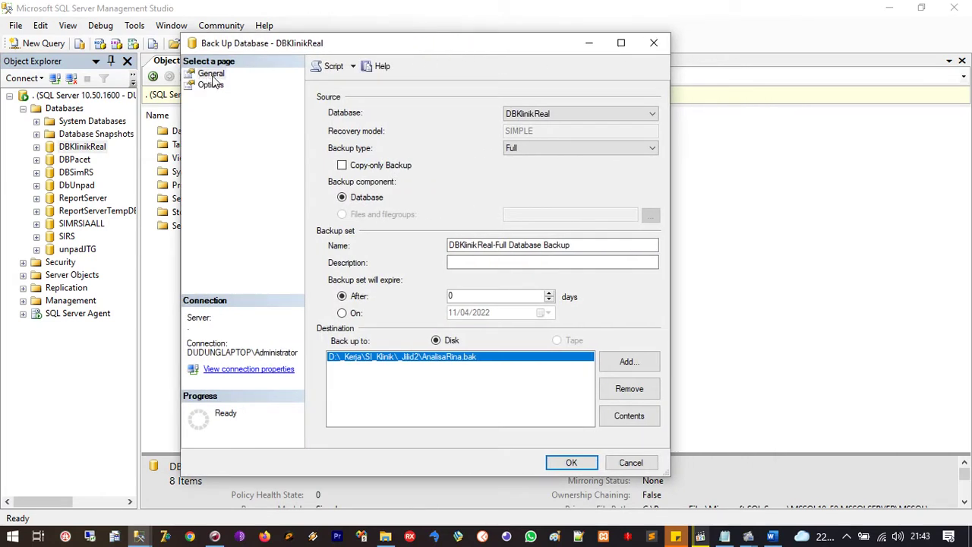
pyautogui.click(628, 390)
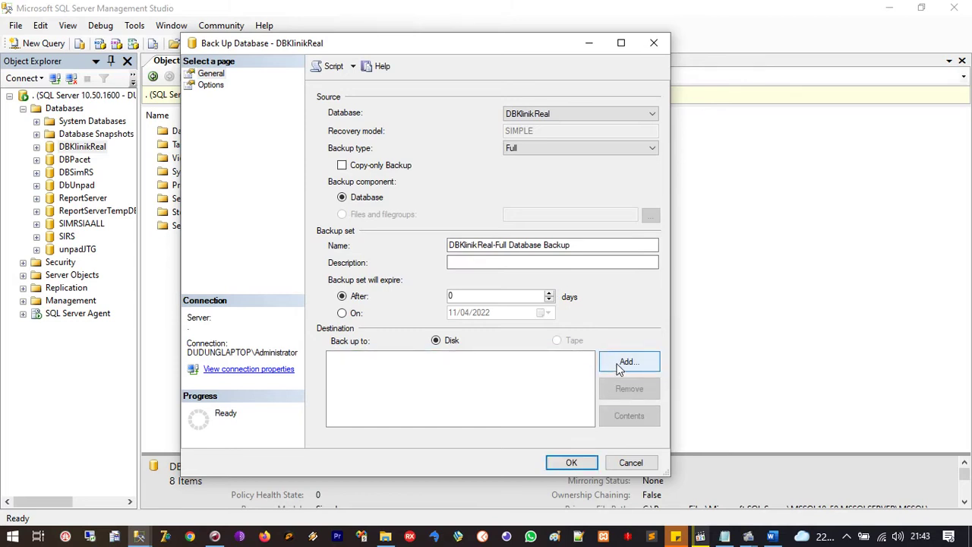
# Step: Add a disk backup destination on drive D: with the file name COntohBaclup.bak
pyautogui.click(626, 362)
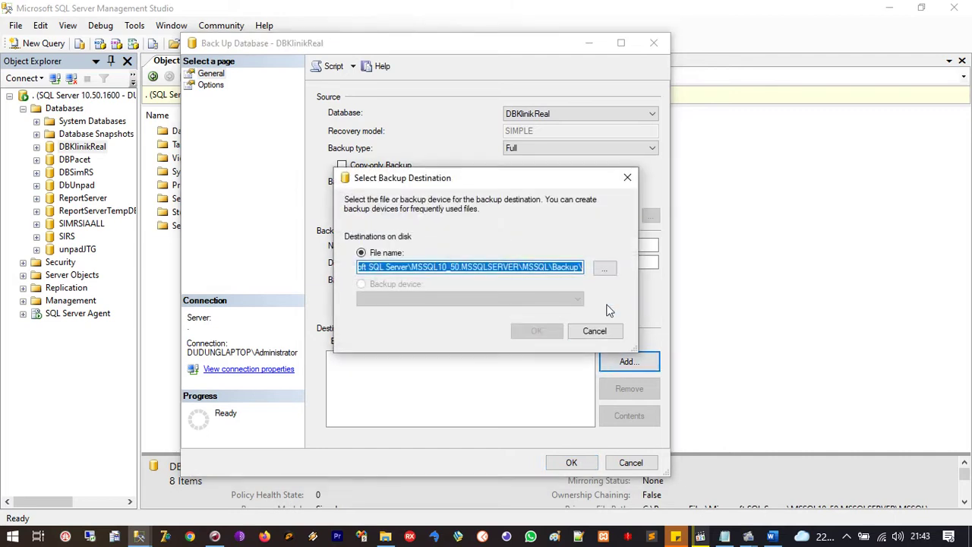
pyautogui.click(605, 272)
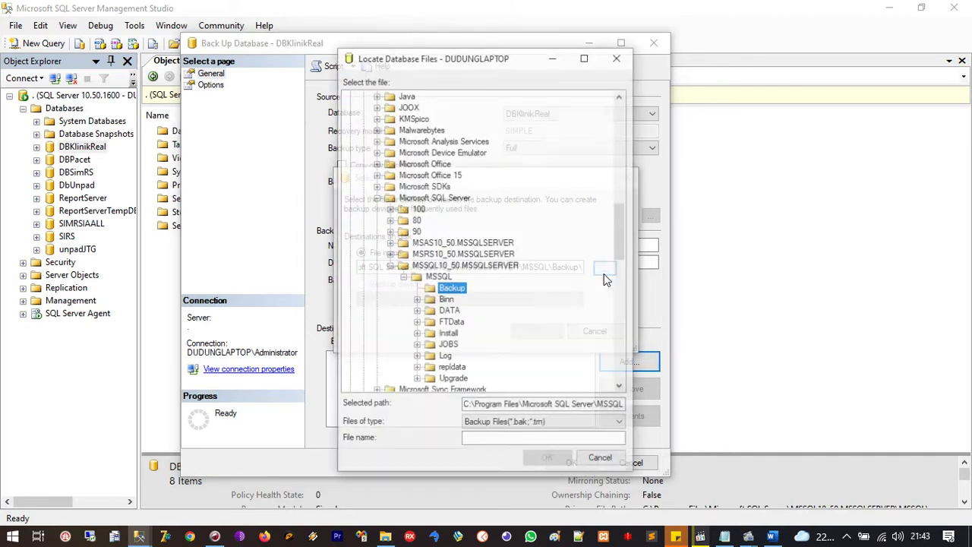
pyautogui.scroll(-20, 604, 279)
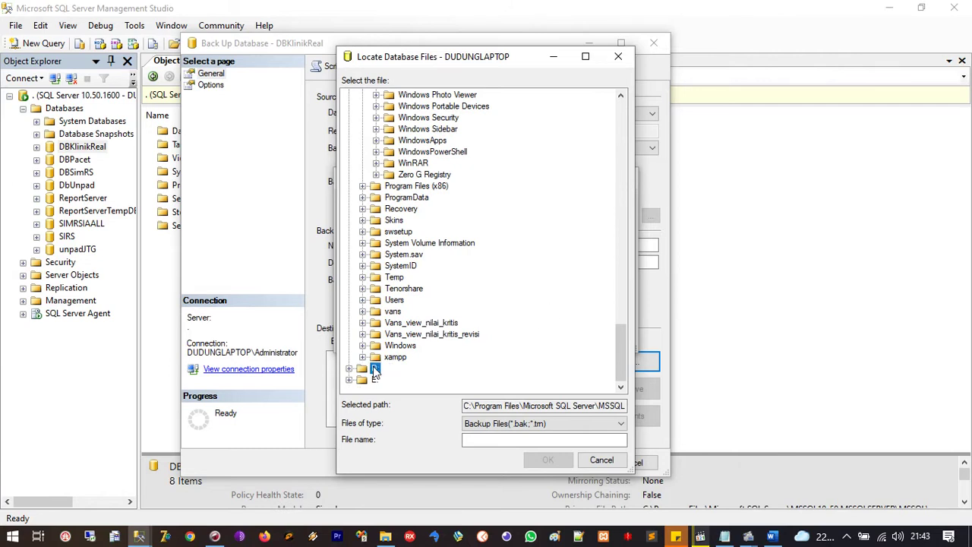
pyautogui.click(374, 368)
pyautogui.click(544, 442)
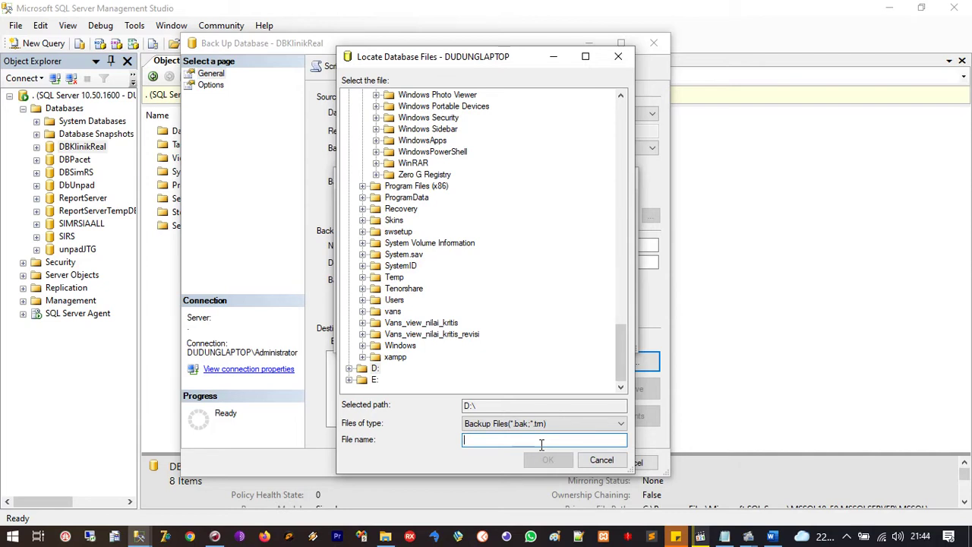
pyautogui.write('COntoh ')
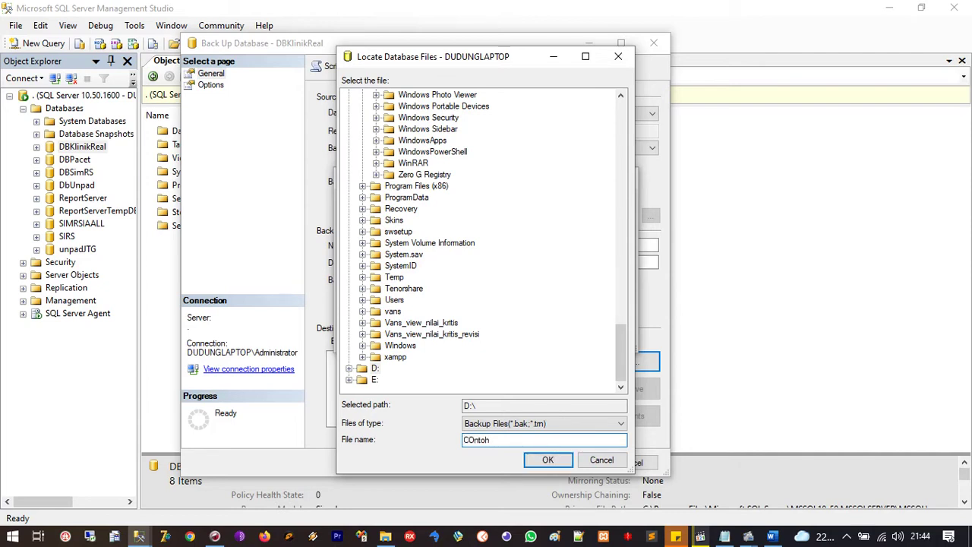
pyautogui.write('Ba')
pyautogui.write('clup')
pyautogui.write('.')
pyautogui.write('bak')
pyautogui.click(548, 461)
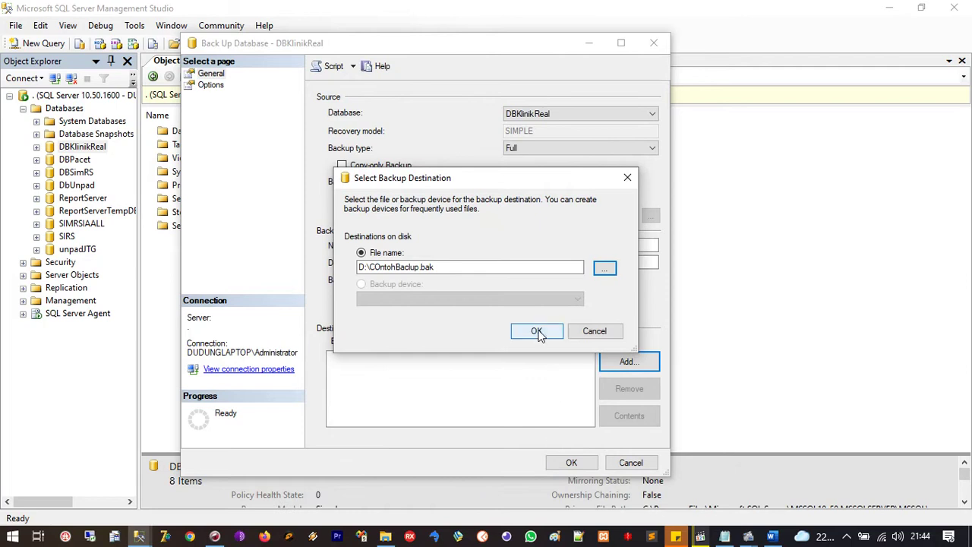
pyautogui.click(538, 333)
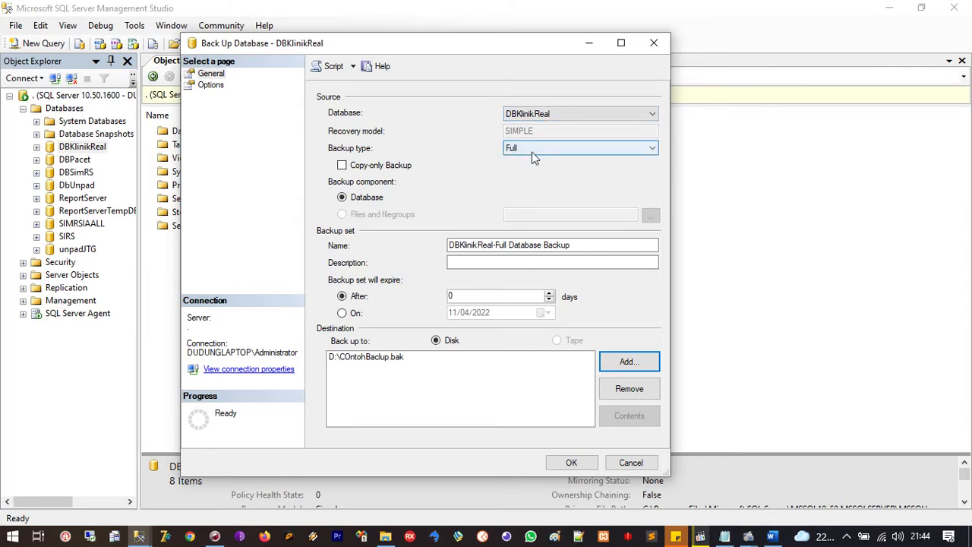
# Step: Set the backup compression option to Compress backup for the DBKlinikReal backup
pyautogui.click(213, 86)
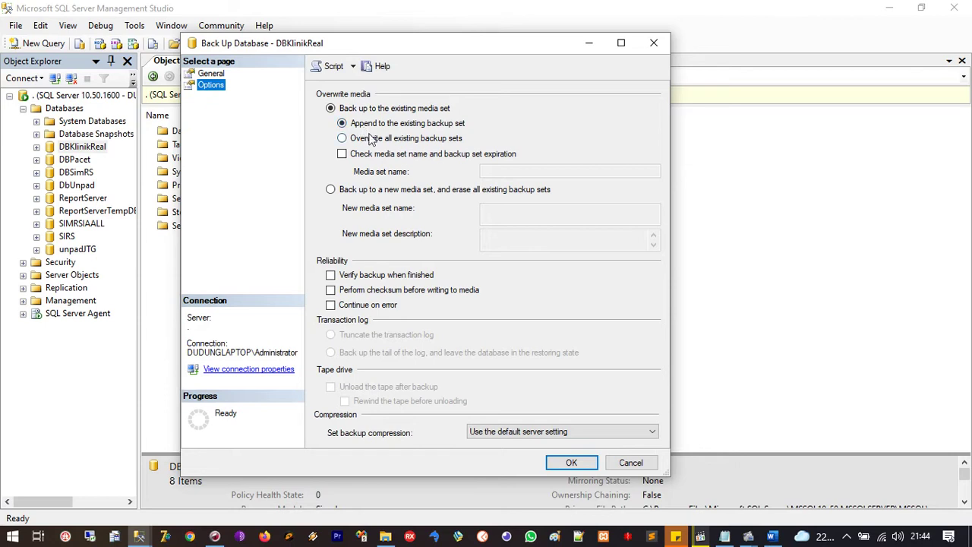
pyautogui.click(552, 433)
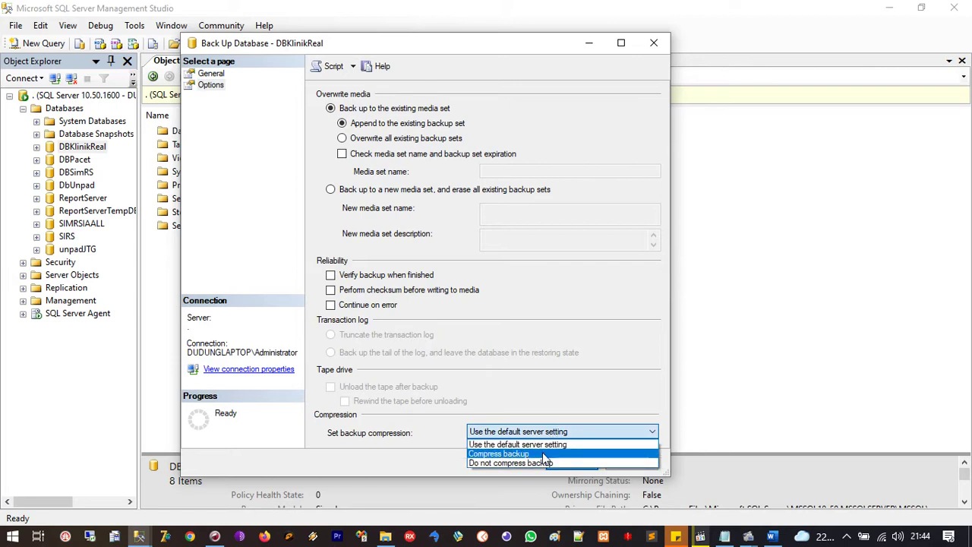
pyautogui.click(544, 454)
pyautogui.click(542, 433)
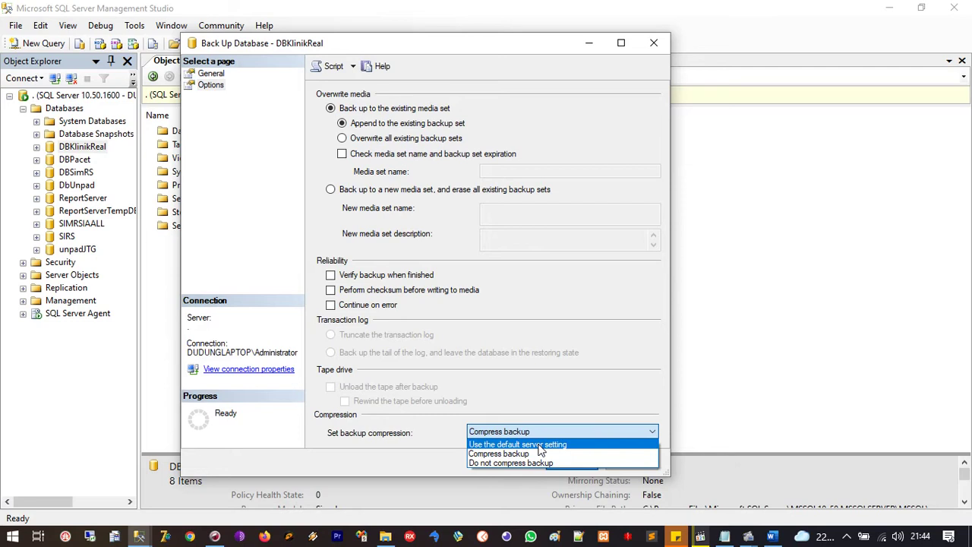
pyautogui.click(539, 445)
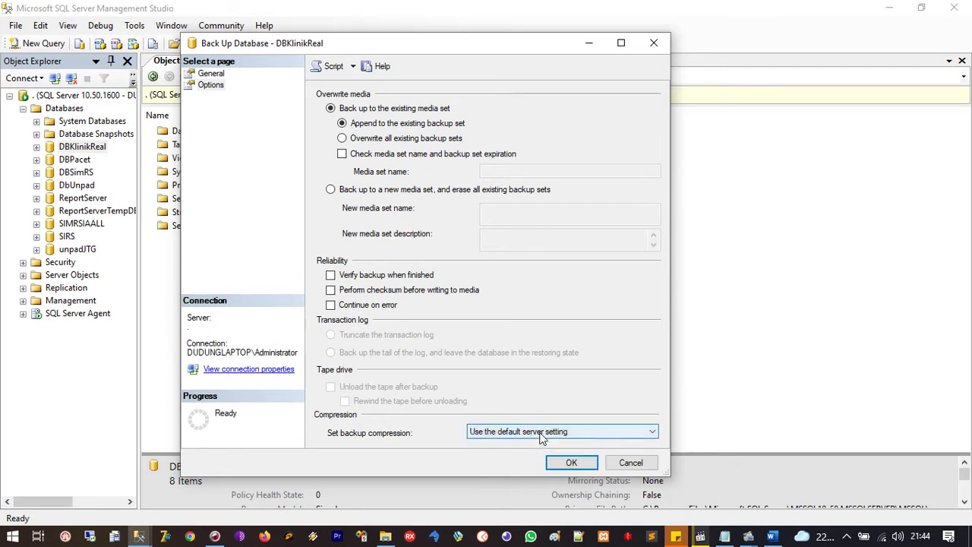
pyautogui.click(541, 433)
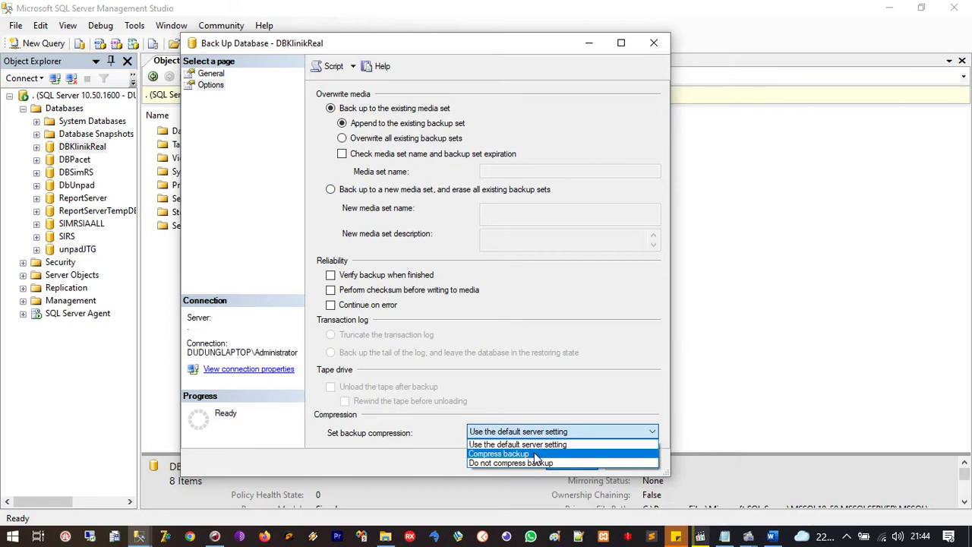
pyautogui.click(536, 455)
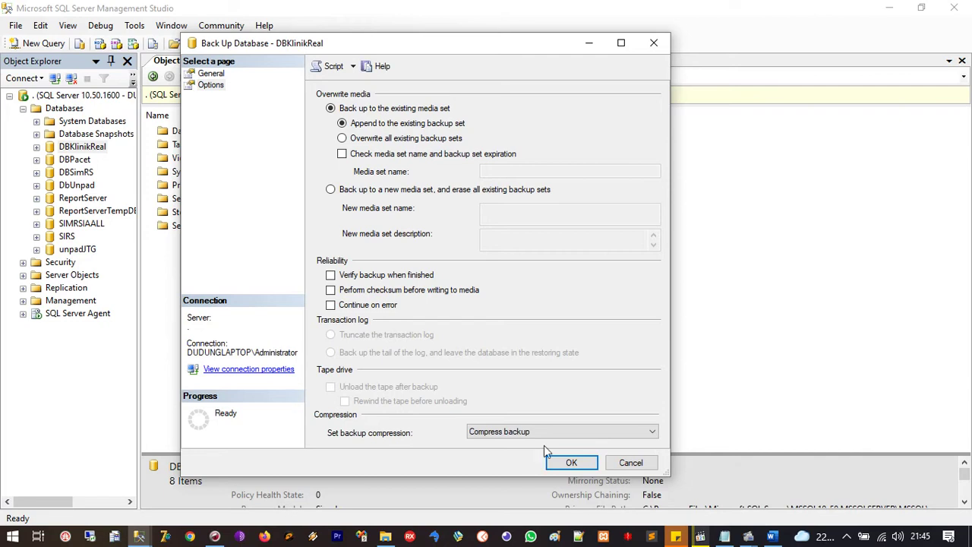
# Step: Run the full backup of DBKlinikReal and close the completion message
pyautogui.moveTo(428, 47); pyautogui.dragTo(472, 49)
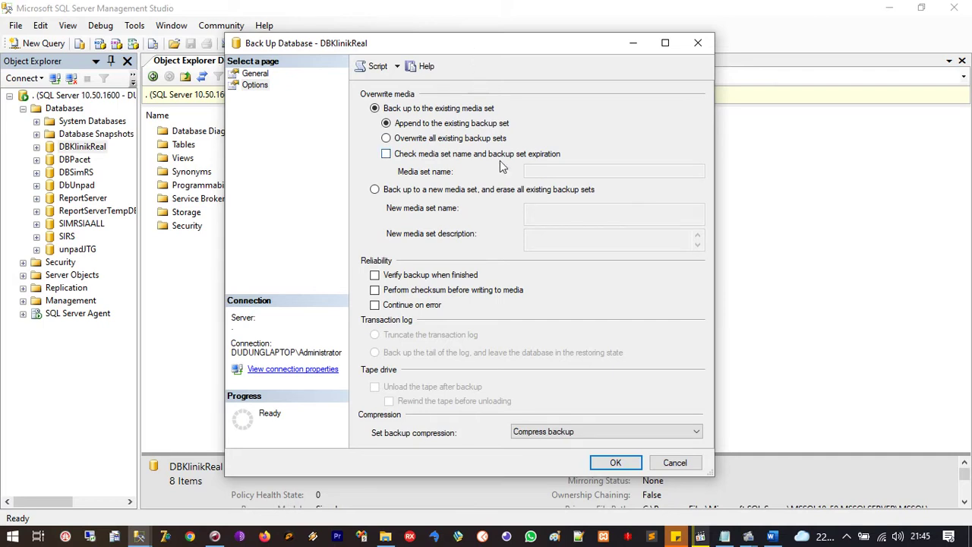
pyautogui.click(614, 464)
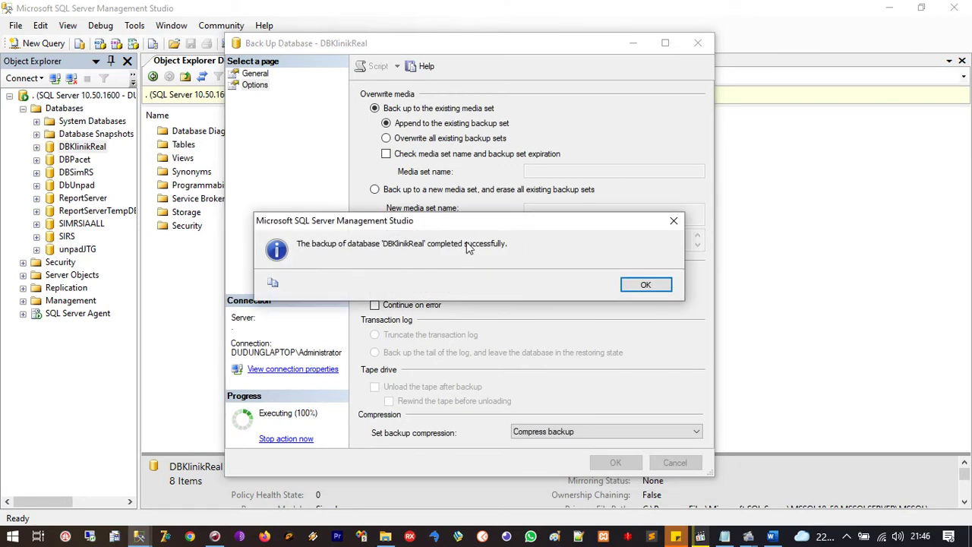
pyautogui.click(646, 285)
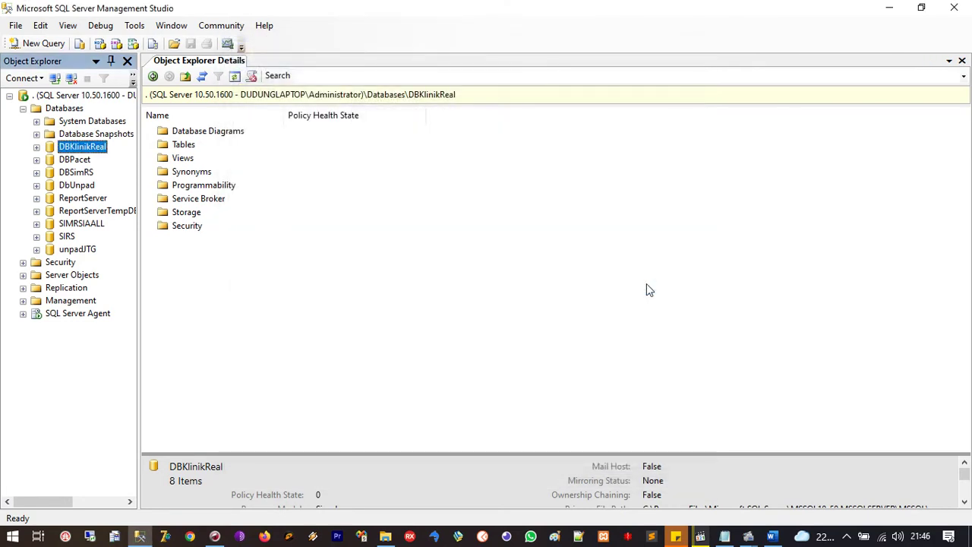
# Step: Switch to File Explorer and locate the COntohBaclup.bak file on drive D: to check its size
pyautogui.press('super+e')
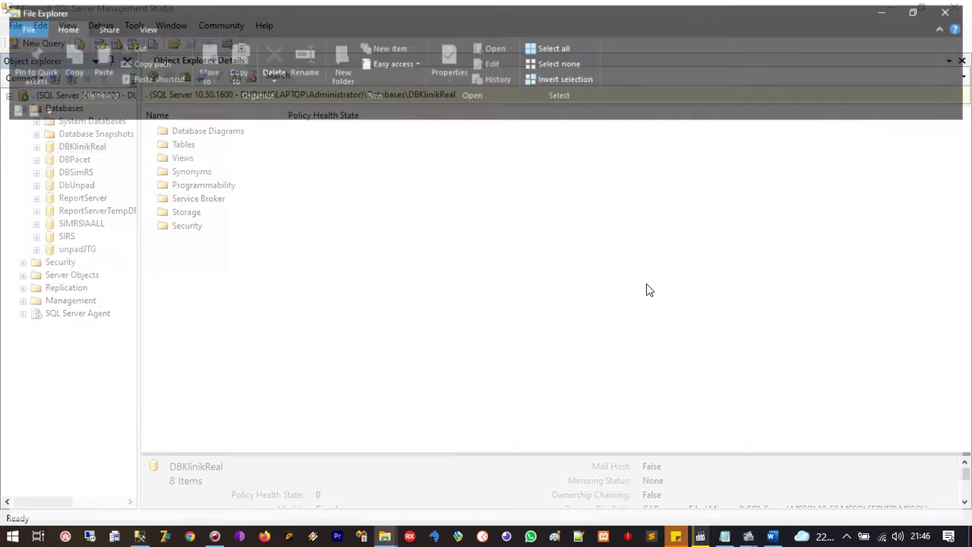
pyautogui.scroll(-3, 130, 285)
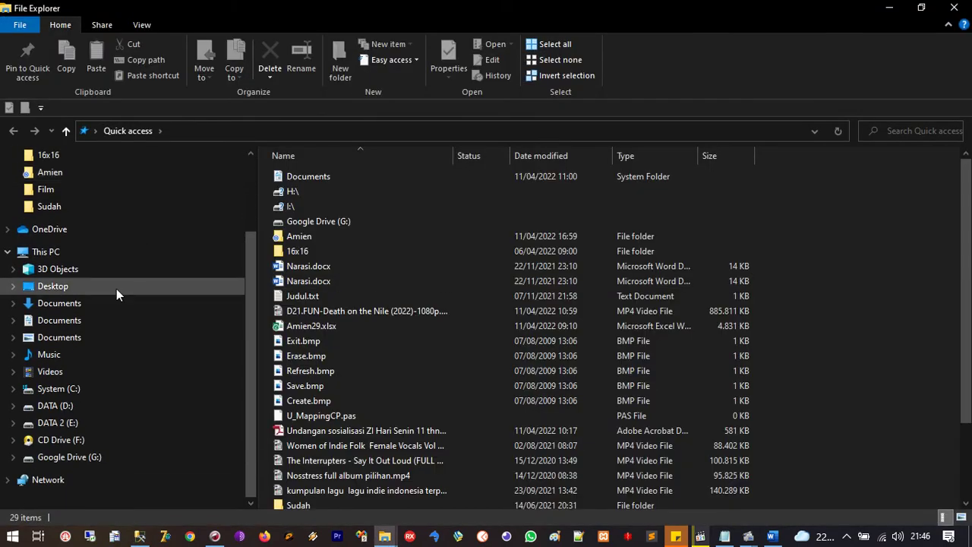
pyautogui.click(76, 405)
pyautogui.scroll(-20, 435, 338)
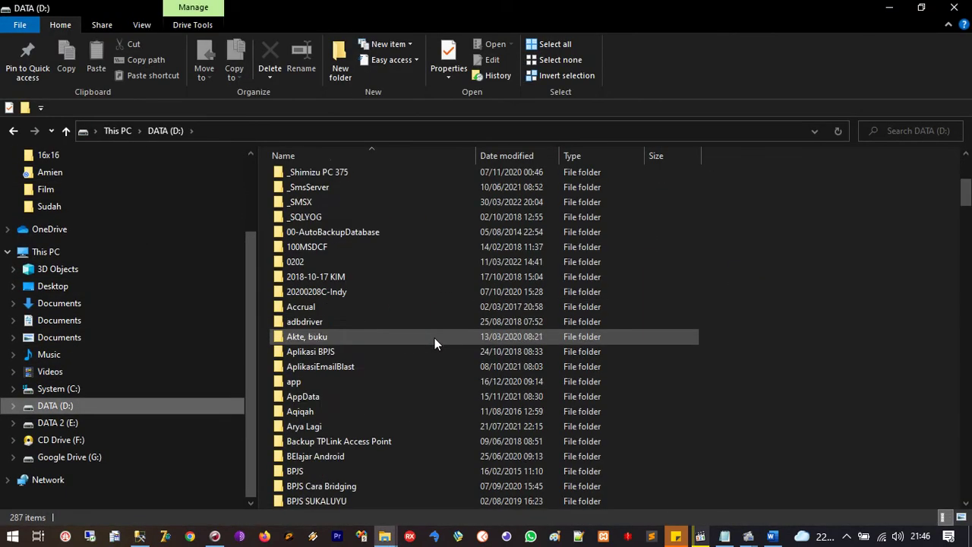
pyautogui.scroll(-20, 434, 338)
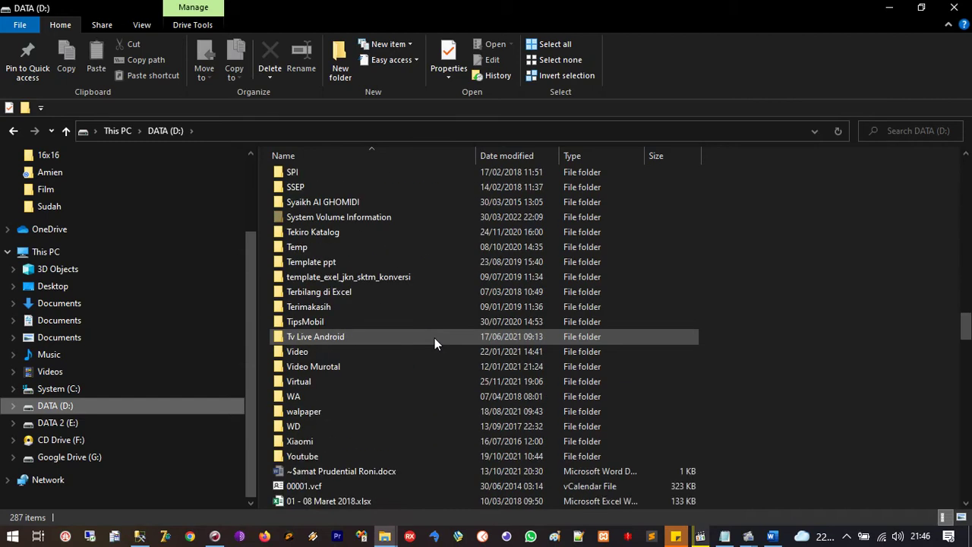
pyautogui.click(373, 216)
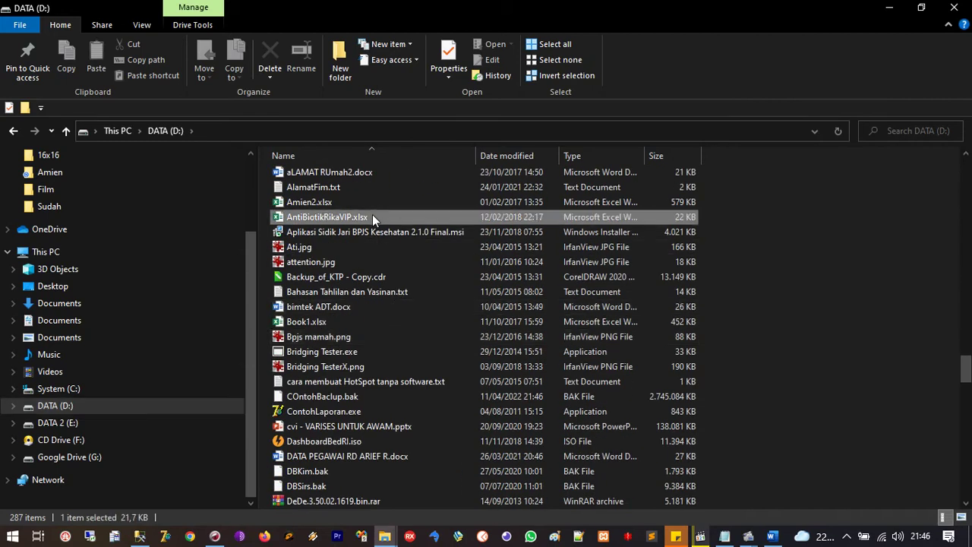
pyautogui.press('c')
pyautogui.click(352, 396)
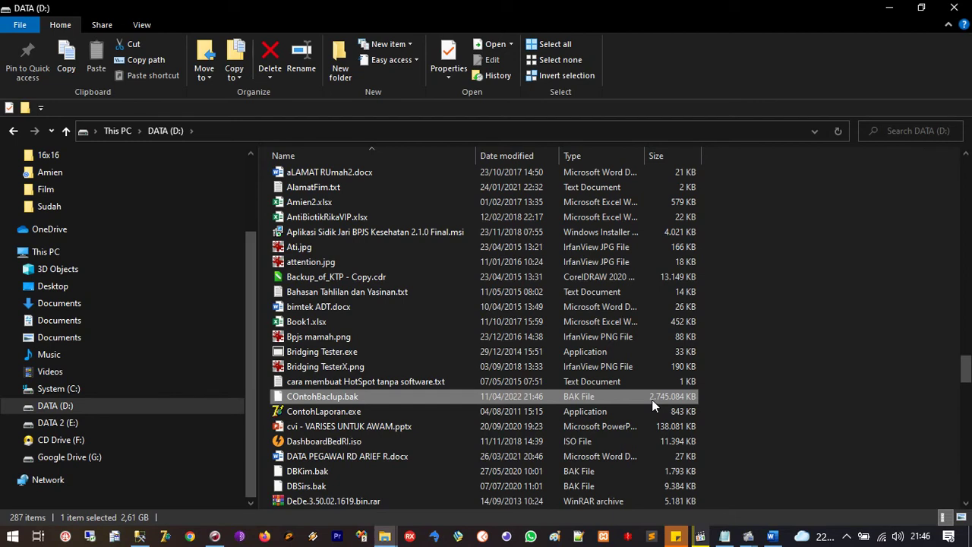
# Step: Open a new File Explorer window and go to the Program Files folder on drive C:
pyautogui.press('super+e')
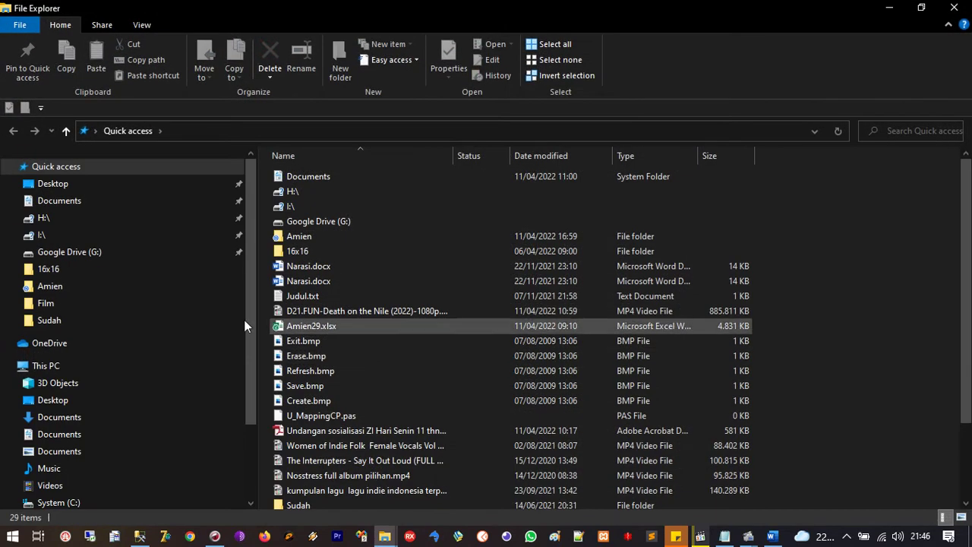
pyautogui.scroll(-1, 81, 323)
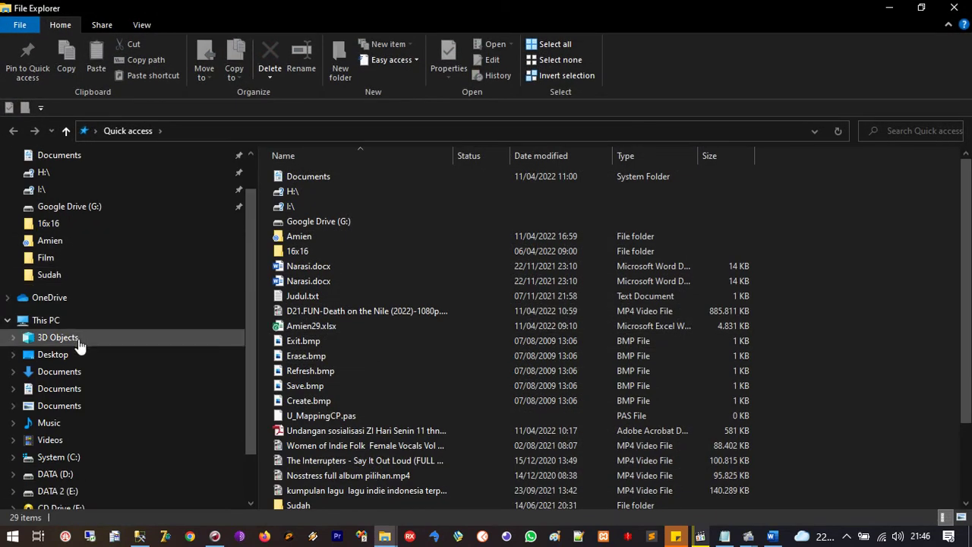
pyautogui.scroll(-1, 80, 345)
pyautogui.click(76, 406)
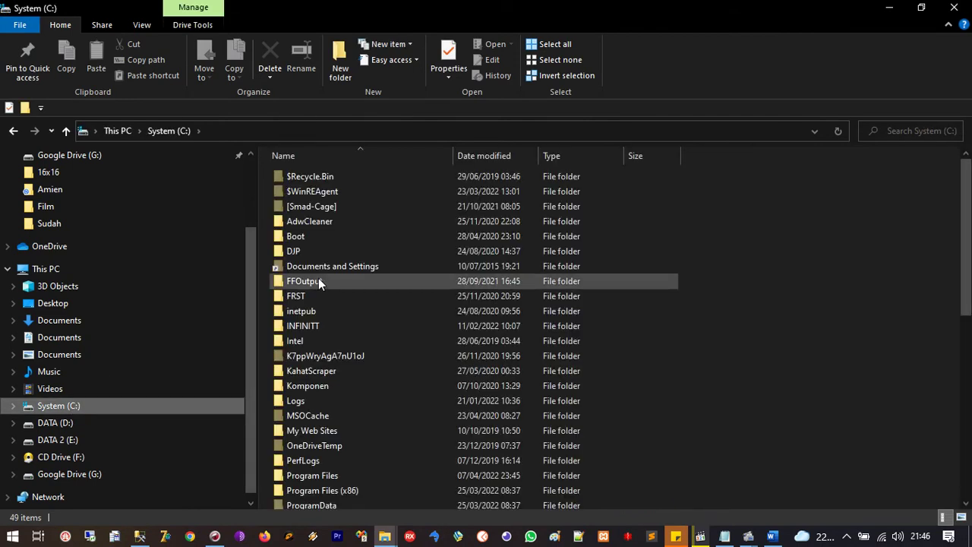
pyautogui.scroll(-3, 327, 357)
pyautogui.doubleClick(322, 350)
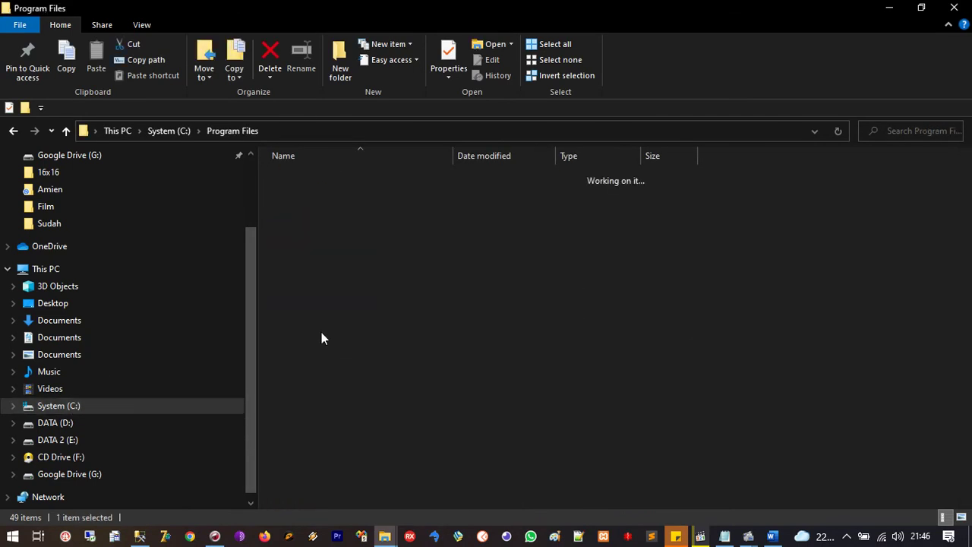
# Step: Find and open the Microsoft SQL Server folder within Program Files
pyautogui.click(318, 268)
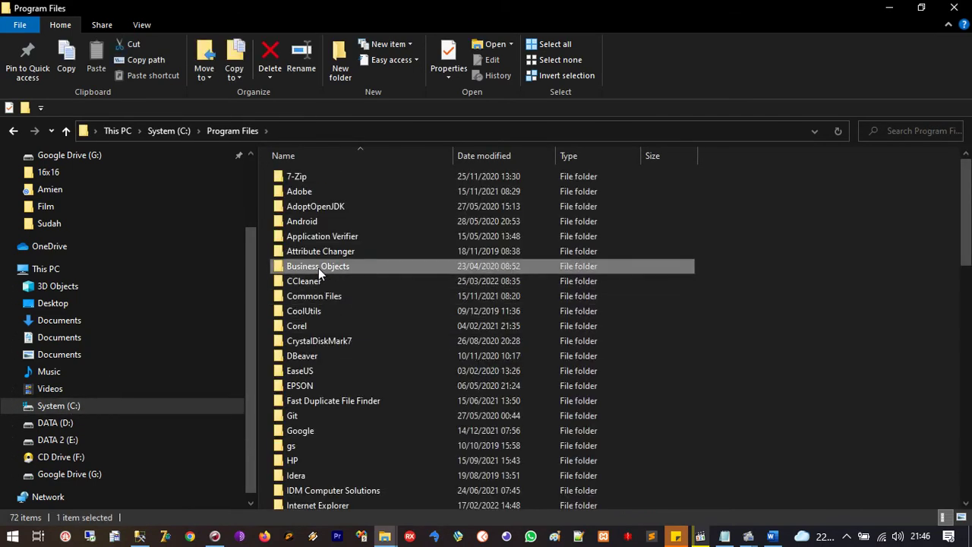
pyautogui.press('s')
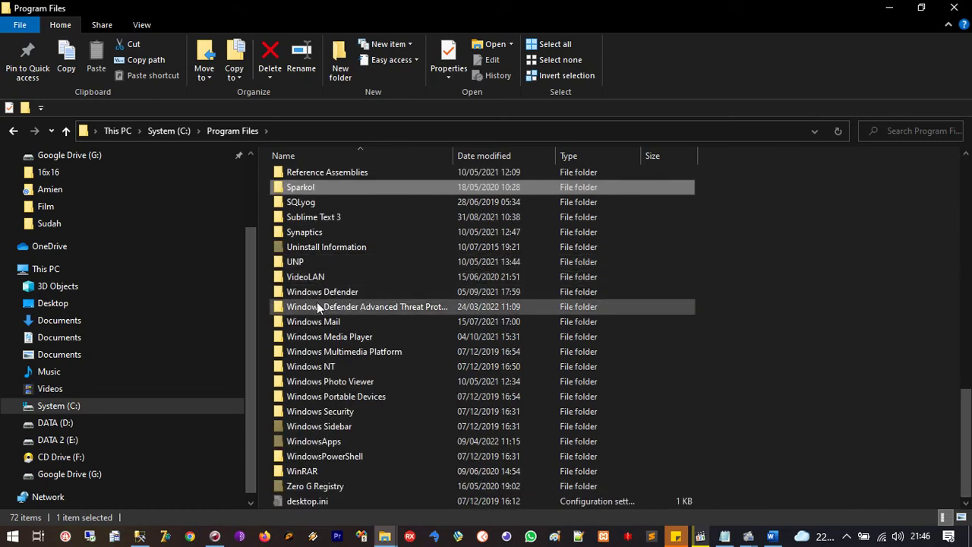
pyautogui.click(314, 290)
pyautogui.press('m')
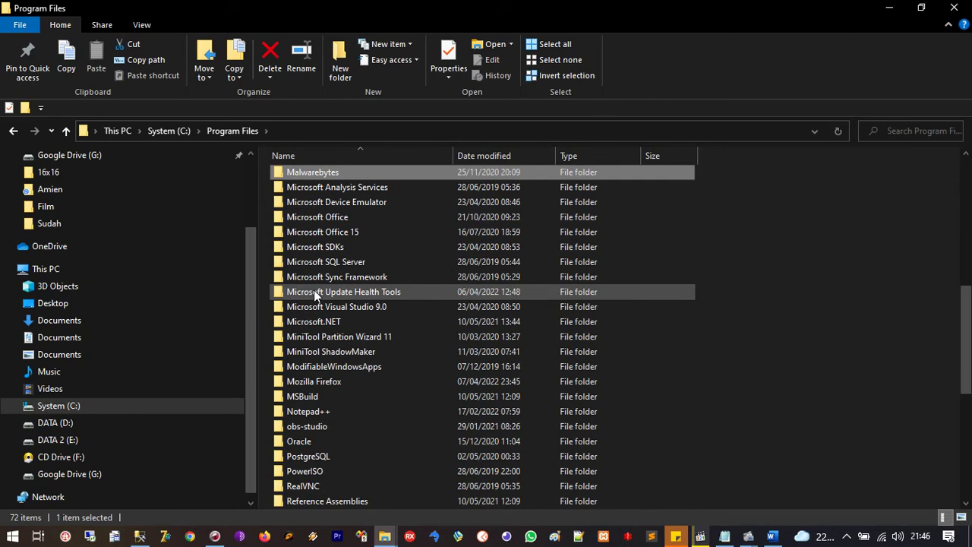
pyautogui.doubleClick(324, 262)
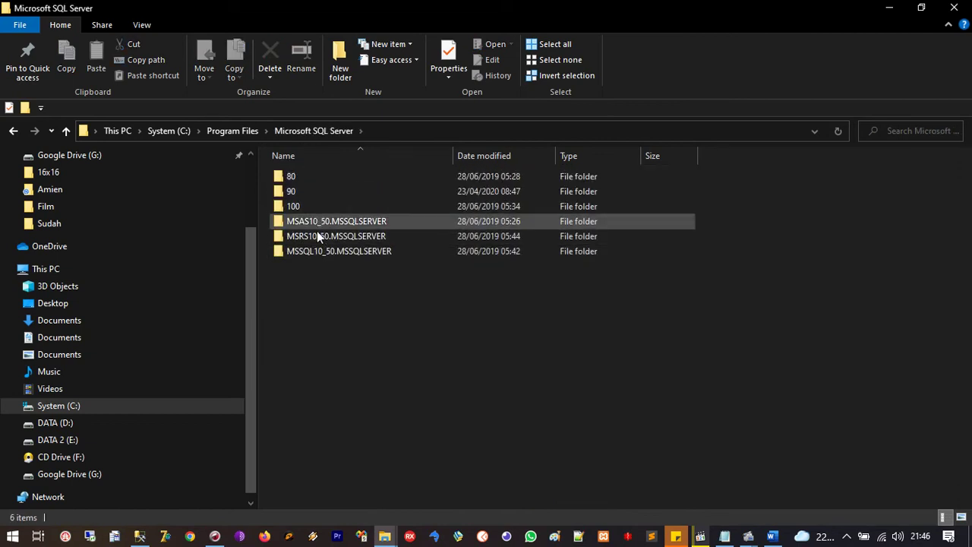
pyautogui.doubleClick(318, 238)
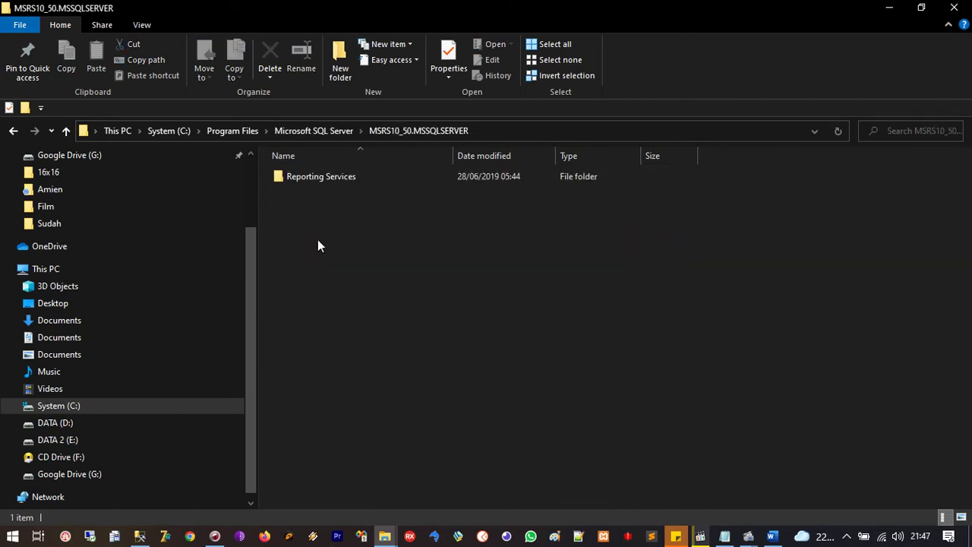
pyautogui.click(15, 132)
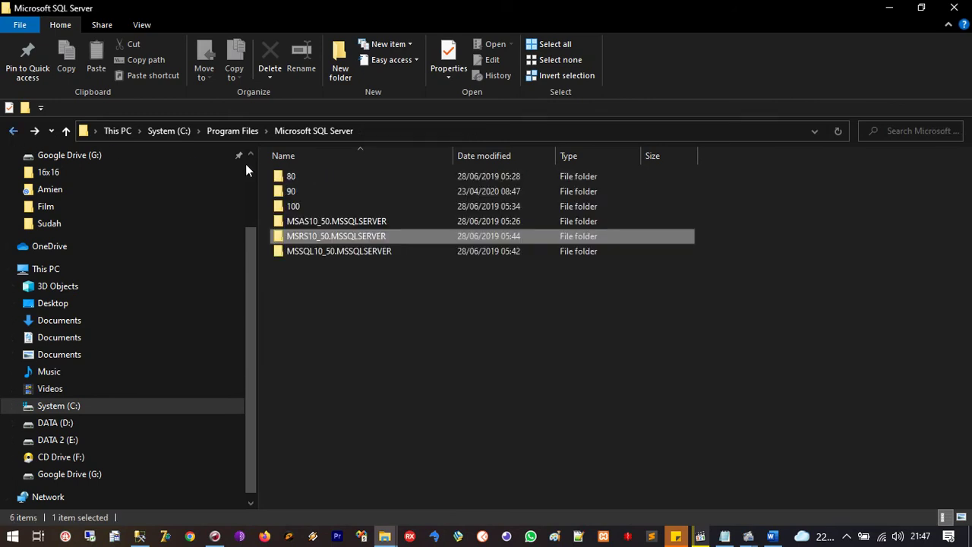
pyautogui.doubleClick(288, 177)
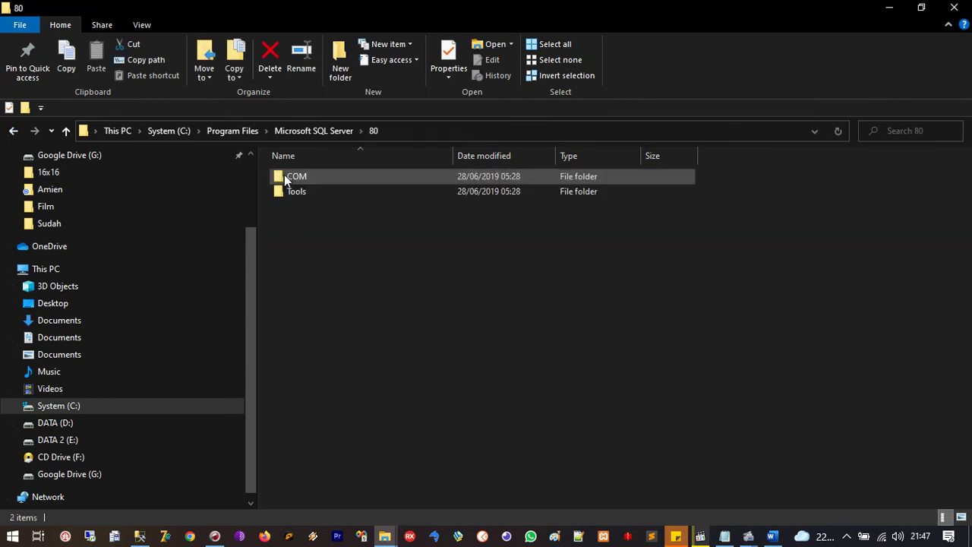
pyautogui.click(13, 133)
# Step: Open the DATA folder inside MSSQL10_50.MSSQLSERVER\MSSQL to reach the database files
pyautogui.doubleClick(289, 252)
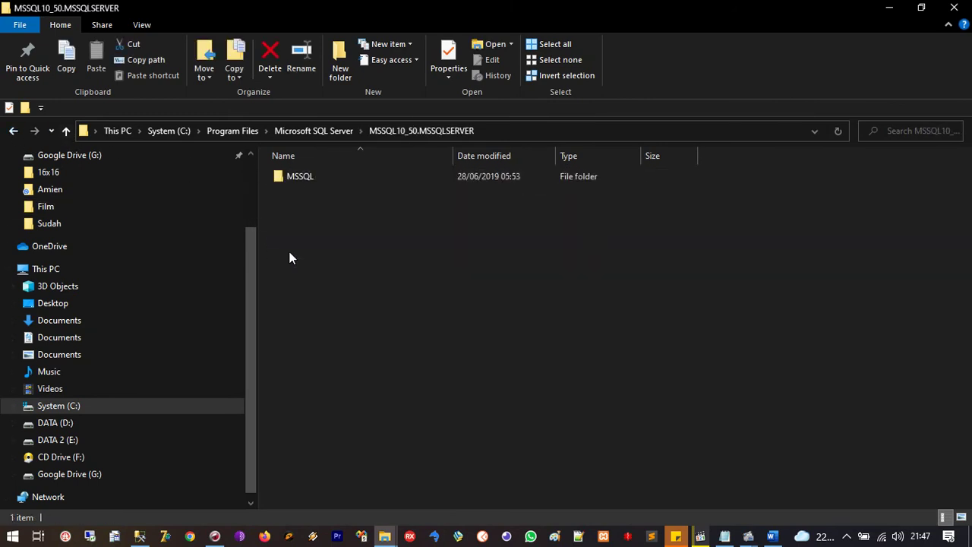
pyautogui.doubleClick(286, 178)
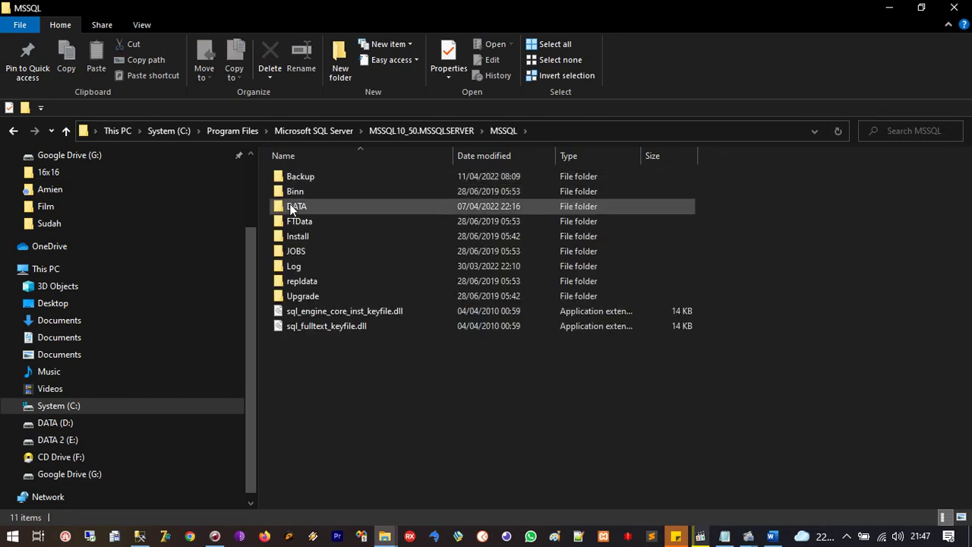
pyautogui.doubleClick(293, 206)
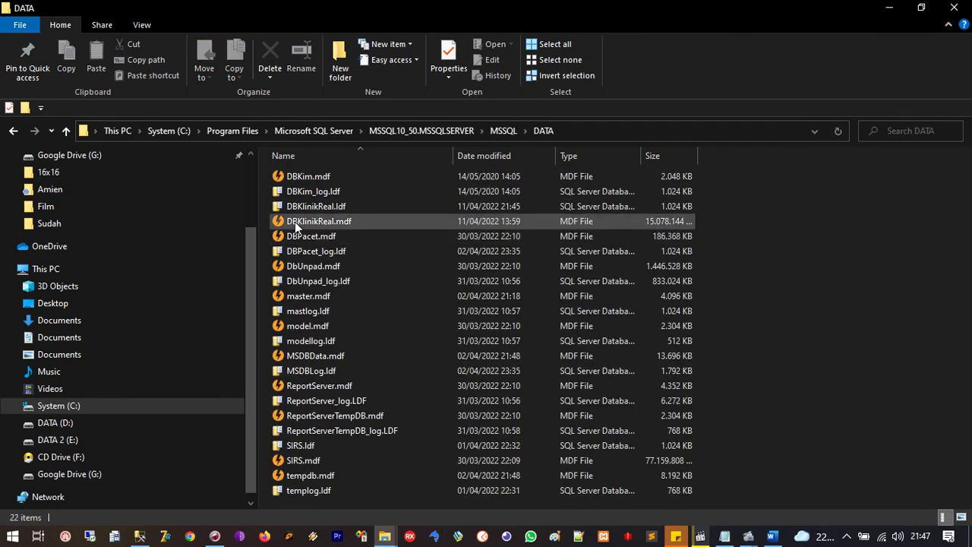
# Step: Check the combined size of DBKlinikReal.ldf and DBKlinikReal.mdf in their properties, then close the properties dialog
pyautogui.click(296, 208)
pyautogui.keyDown('ctrl'); pyautogui.click(296, 218); pyautogui.keyUp('ctrl')
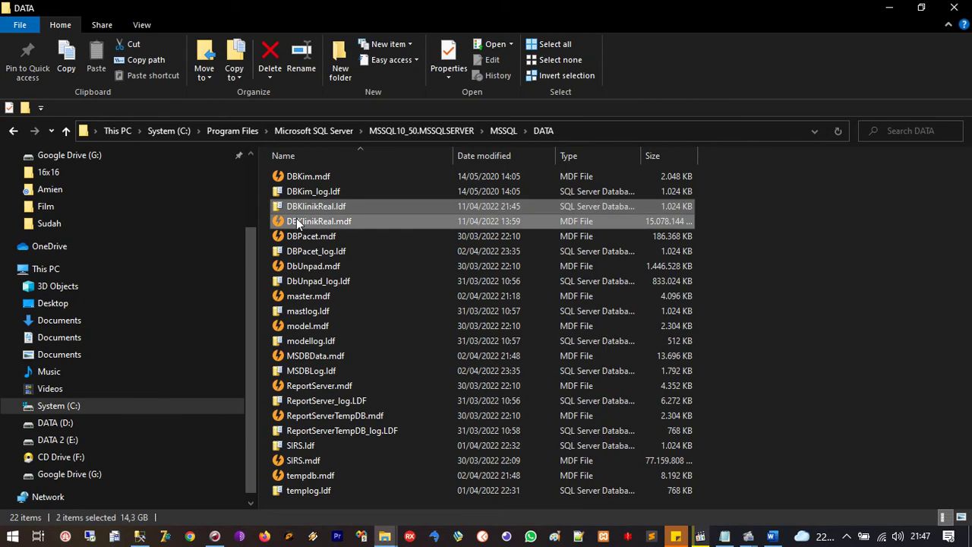
pyautogui.rightClick(296, 218)
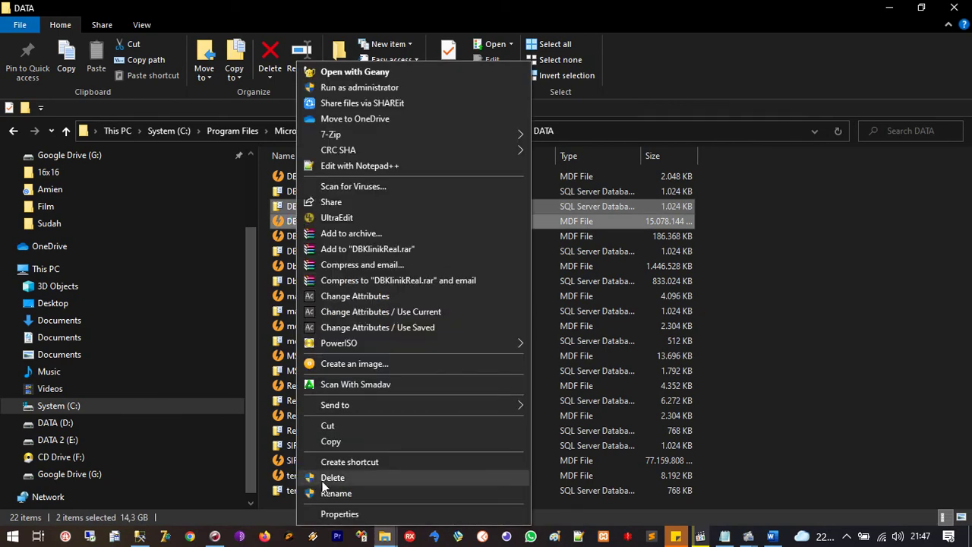
pyautogui.click(329, 512)
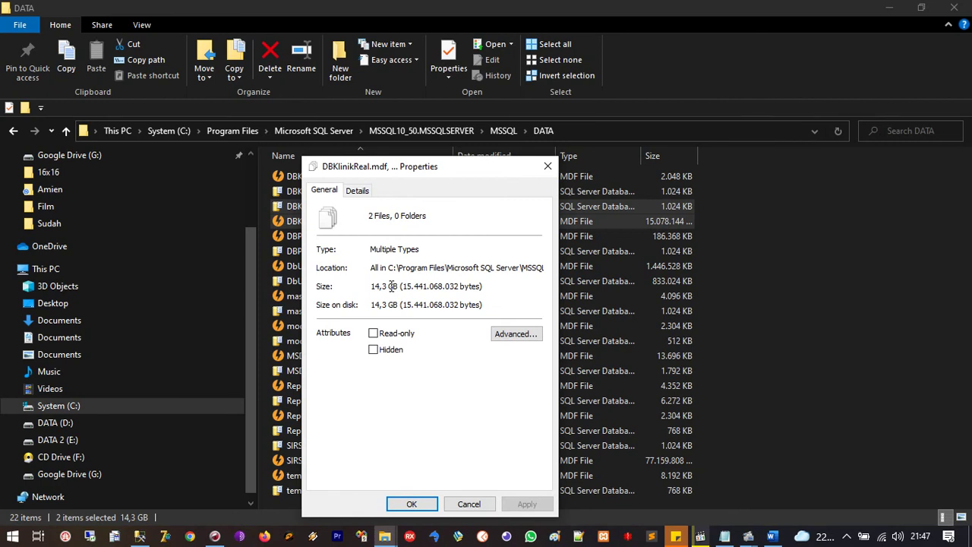
pyautogui.moveTo(371, 287); pyautogui.dragTo(381, 289)
pyautogui.click(415, 507)
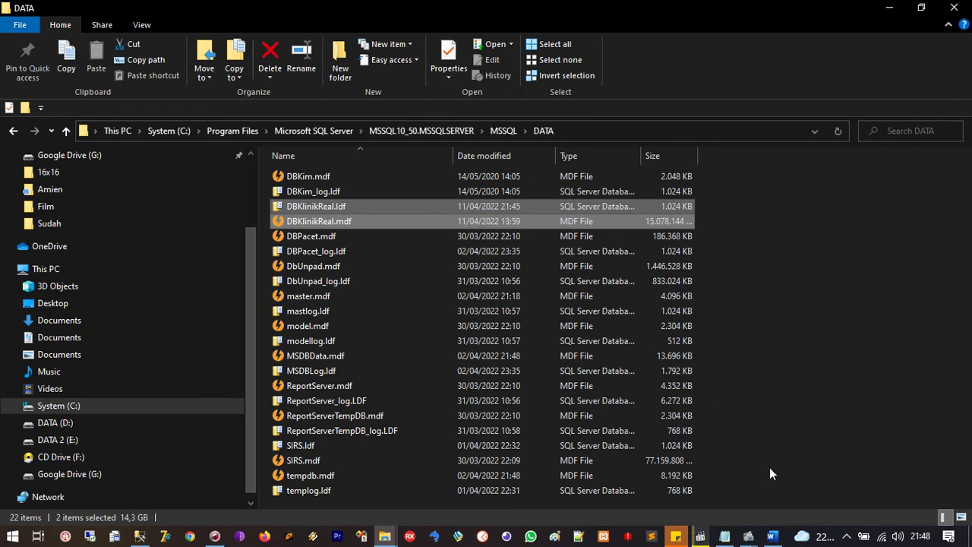
pyautogui.moveTo(749, 536)
pyautogui.click(691, 490)
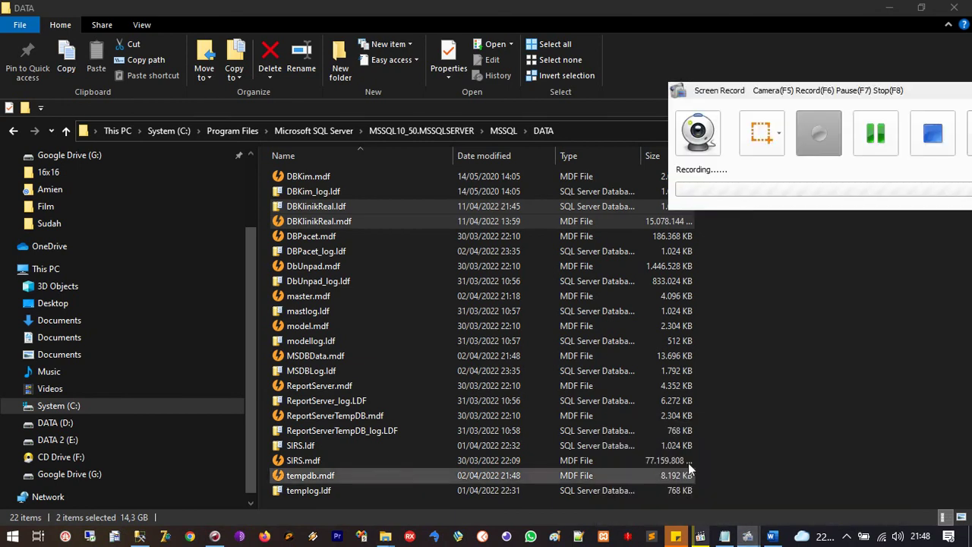